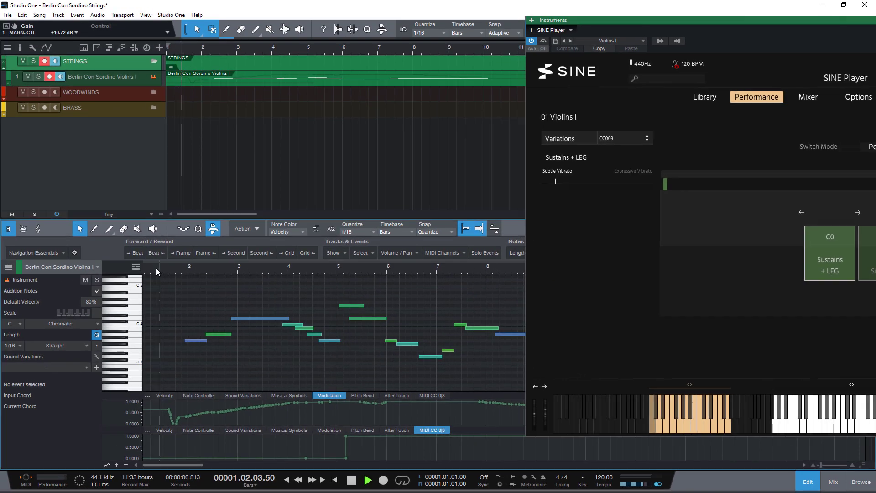
Start playback of the Berlin Con Sordino Violins I phrase.
key("space")
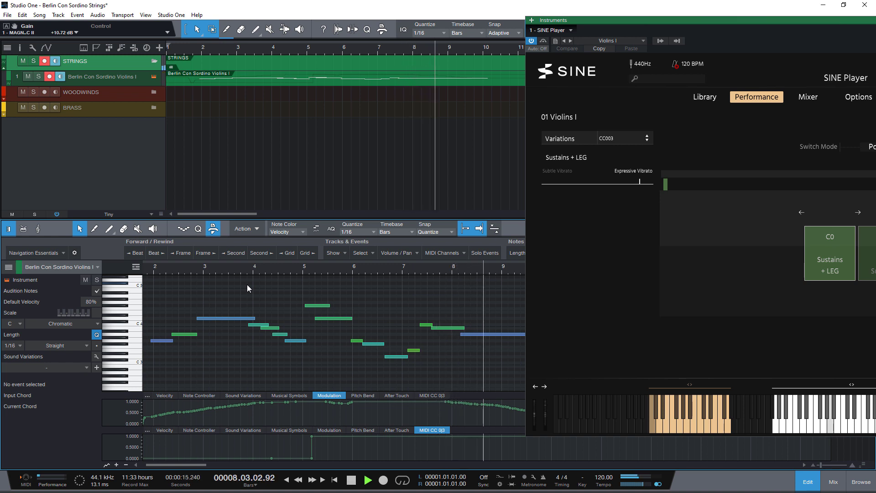
Replay the passage from near bar 4, stop around bar 6, and close the SINE Player window.
key("space")
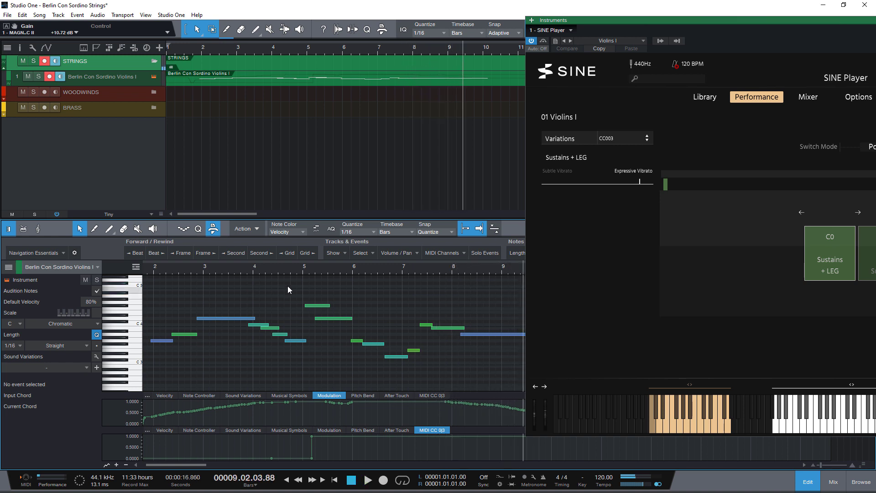
left_click(304, 271)
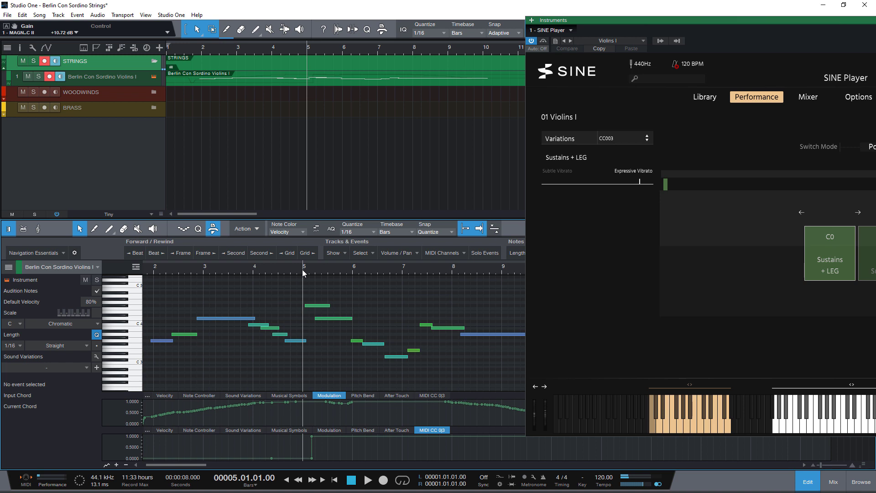
scroll(302, 269, "up", 3)
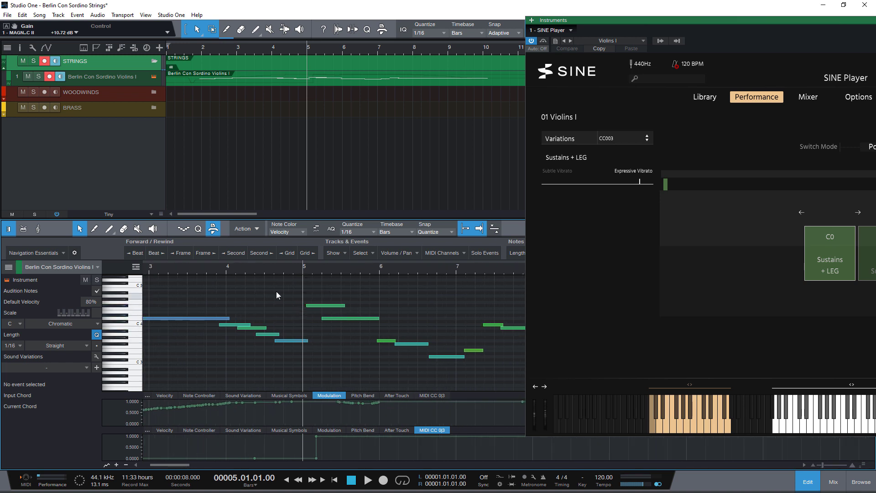
left_click(253, 270)
key("space")
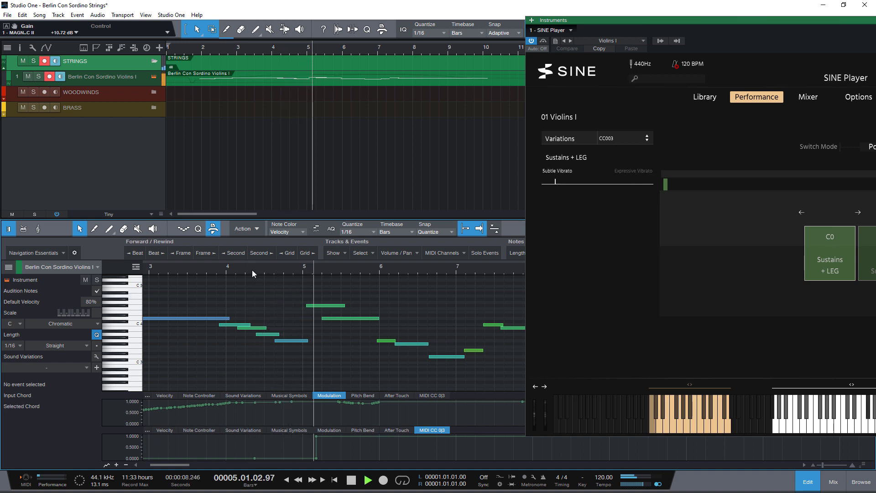
key("space")
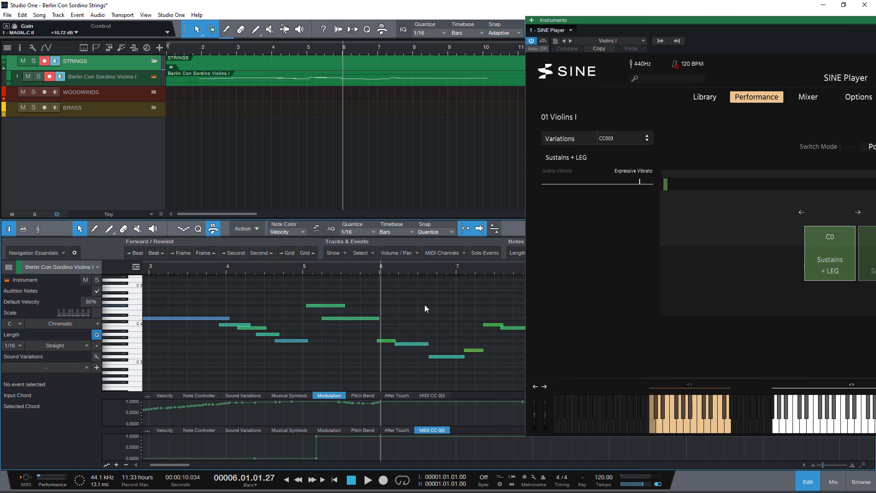
key("F11")
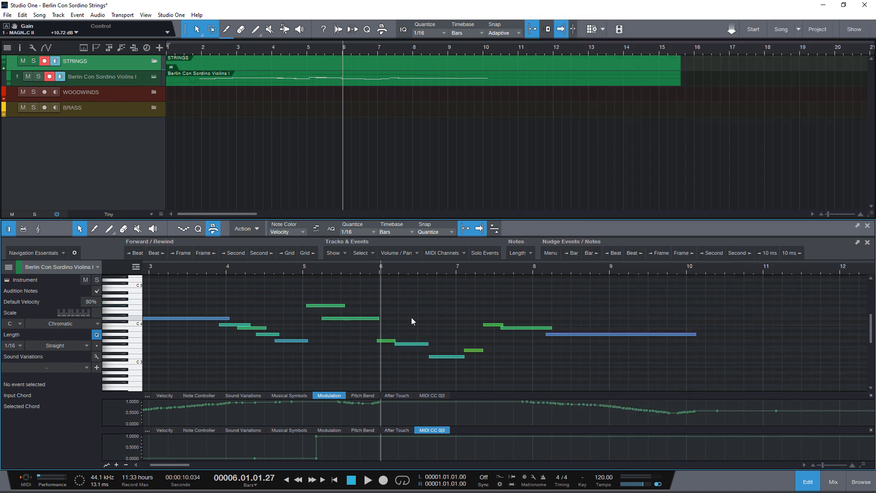
Select the D4 note and all following notes, then drag them later to 5.04.04.
left_click(354, 318)
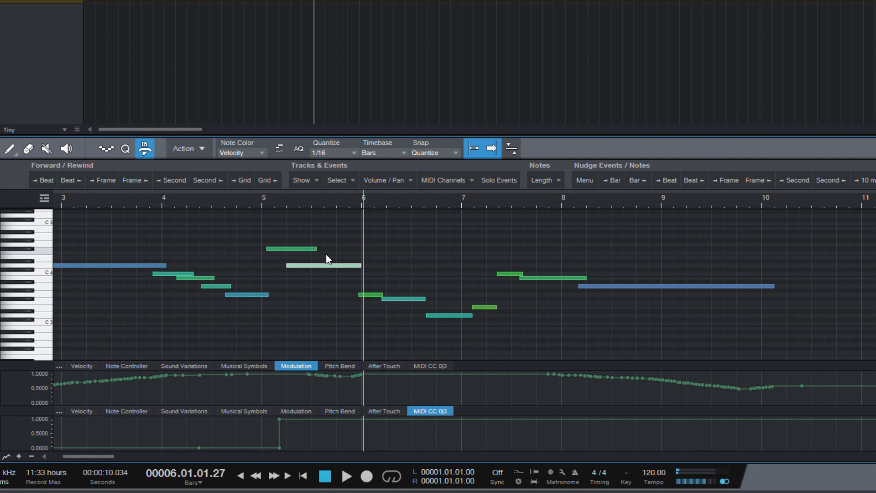
key("shift+alt+End")
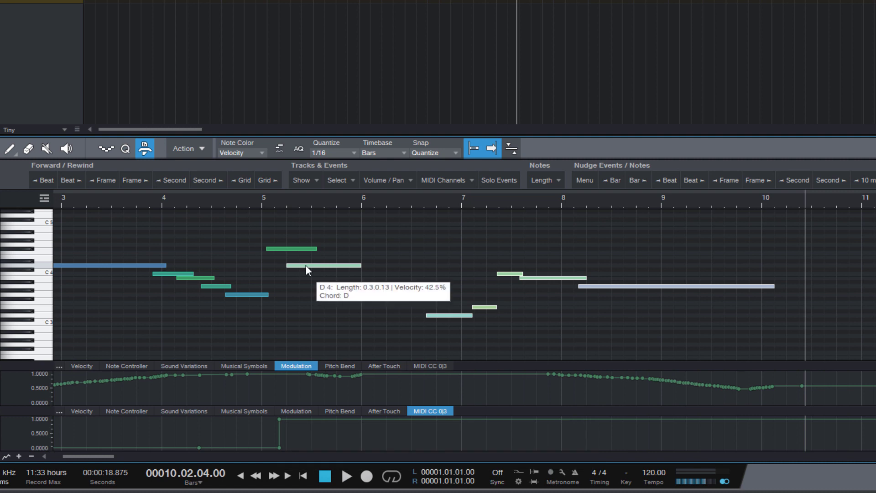
left_click_drag(312, 260, 375, 266)
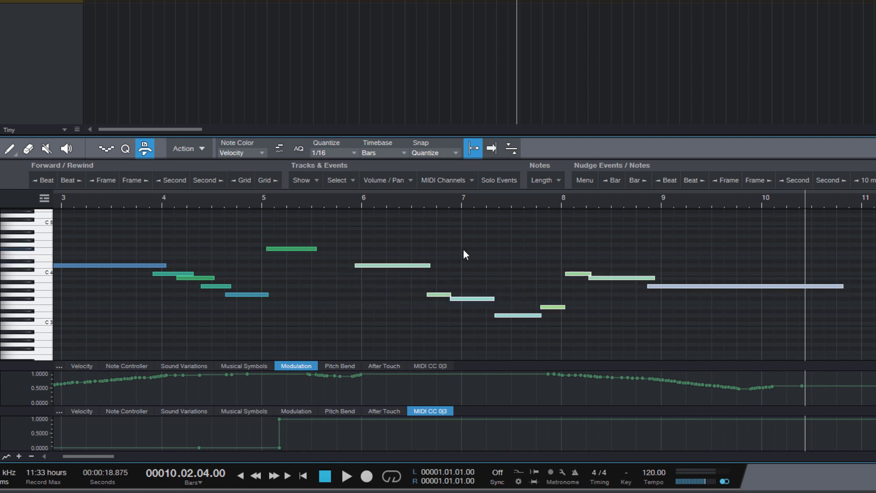
mouse_move(382, 271)
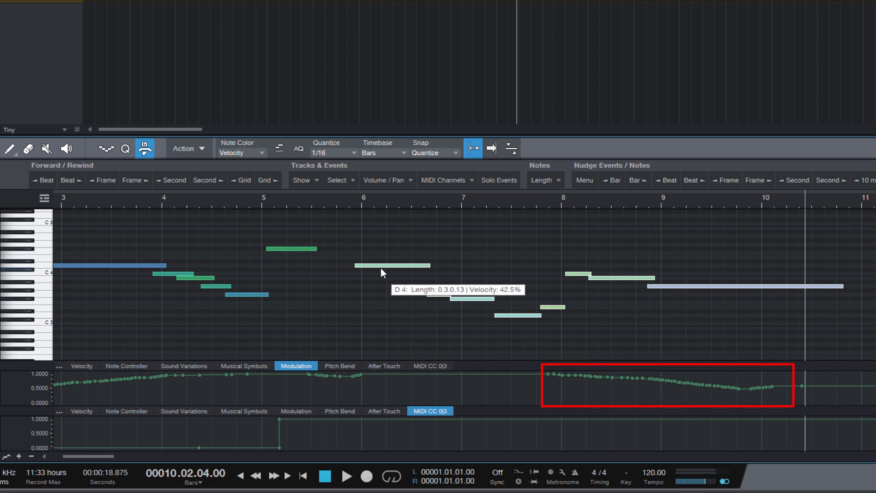
Return the notes to their original positions and show SINE Player's Performance settings.
key("alt+Right")
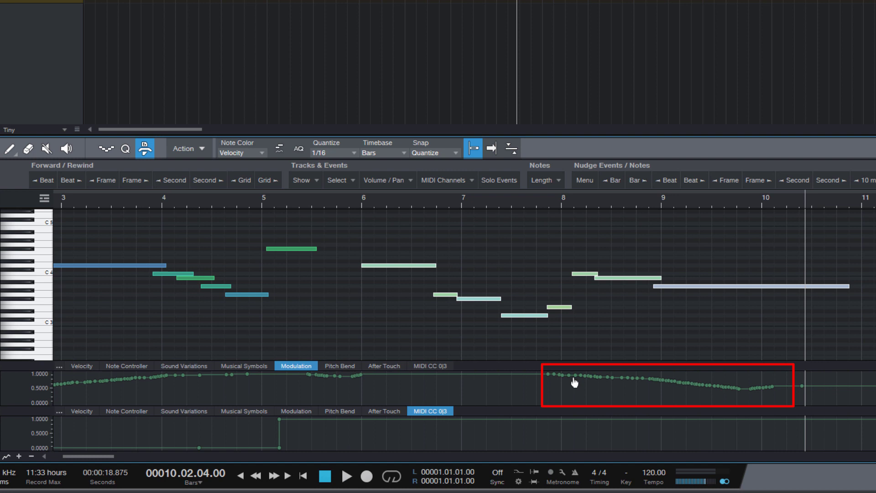
key("alt+Left")
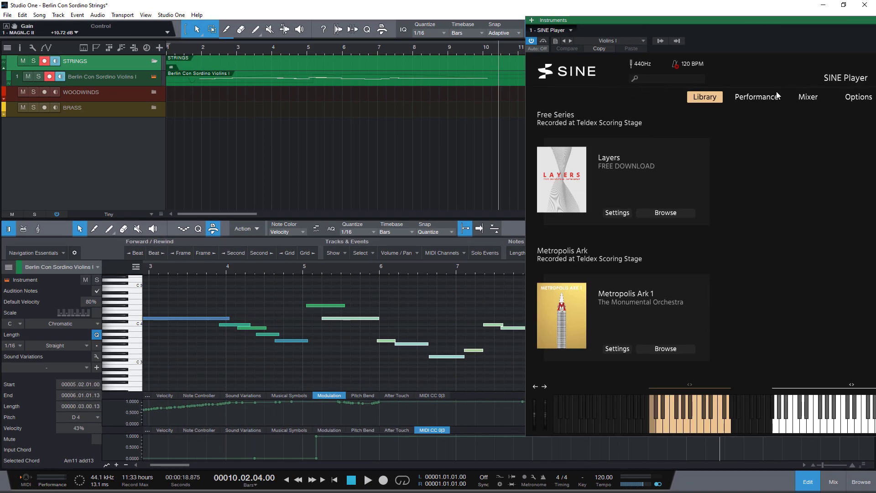
left_click(776, 95)
left_click_drag(656, 20, 615, 24)
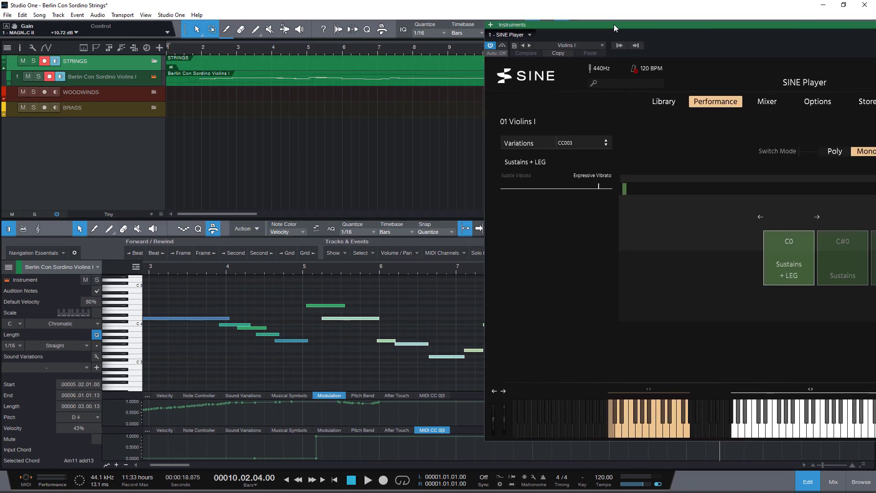
Play the passage from near bar 4, then near bar 5, and clear the note selection.
left_click(265, 265)
key("space")
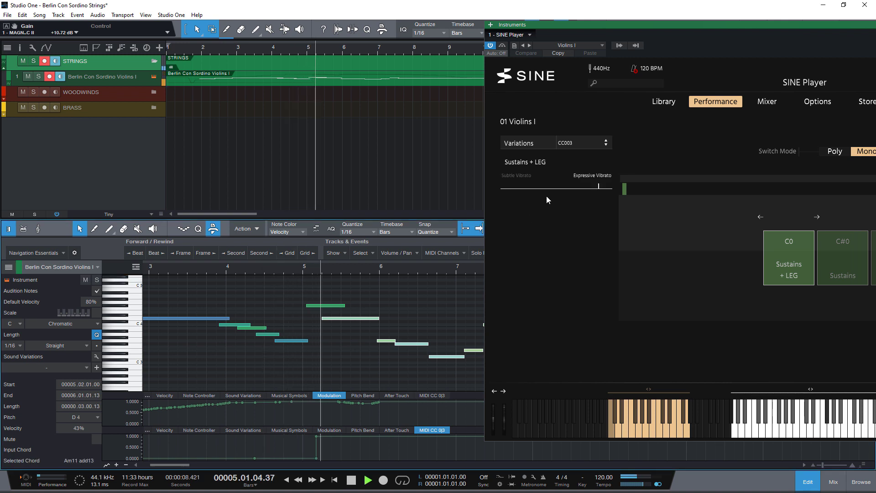
key("space")
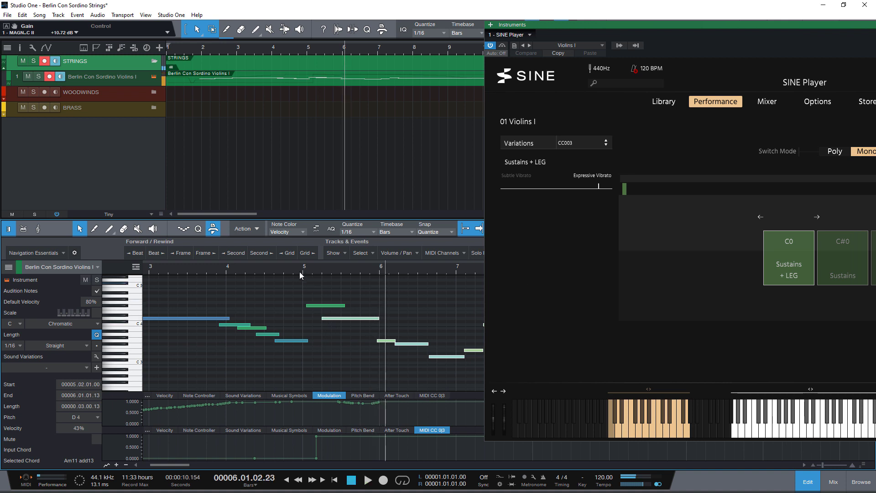
left_click(285, 267)
key("space")
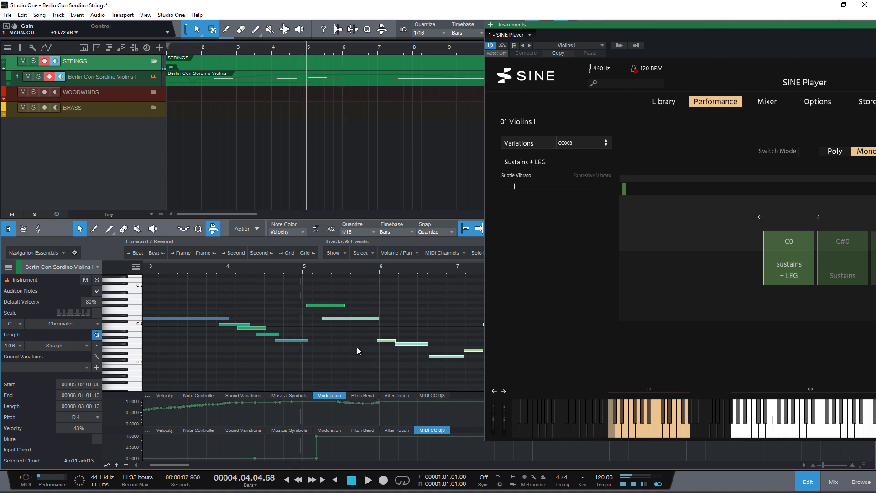
left_click(394, 352)
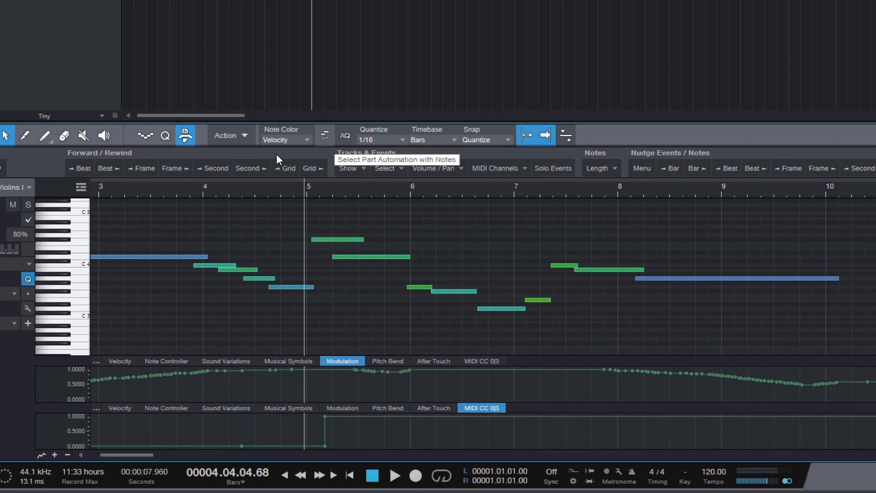
Move the playhead in the piano roll ruler to 3.03.03.00.
left_click_drag(162, 193, 356, 232)
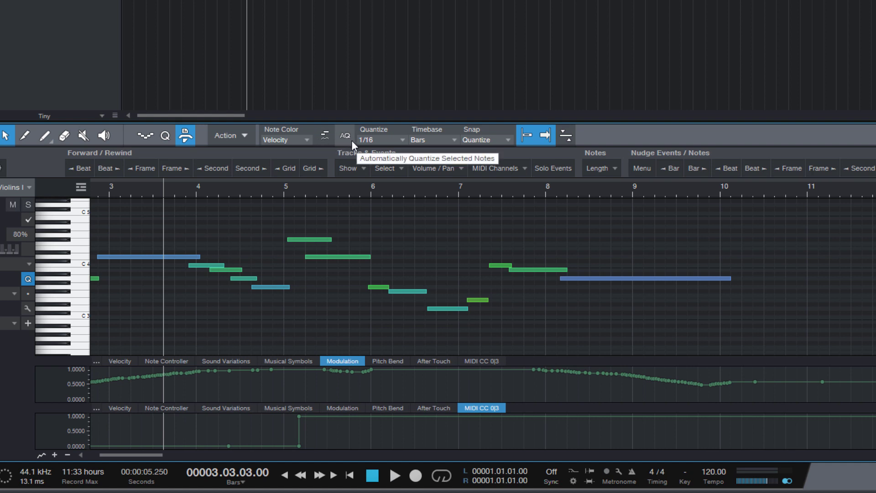
Enable Select Part Automation with Notes, zoom in, and shift the D4 note with its automation.
left_click(323, 140)
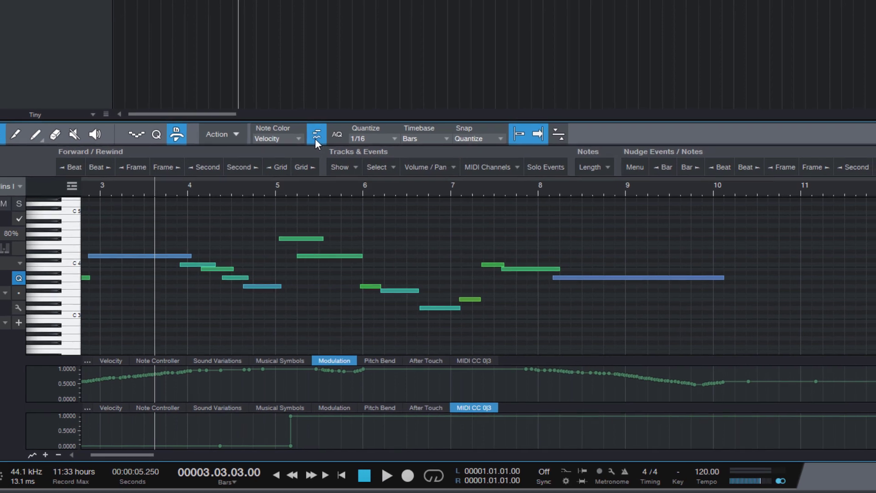
key("e")
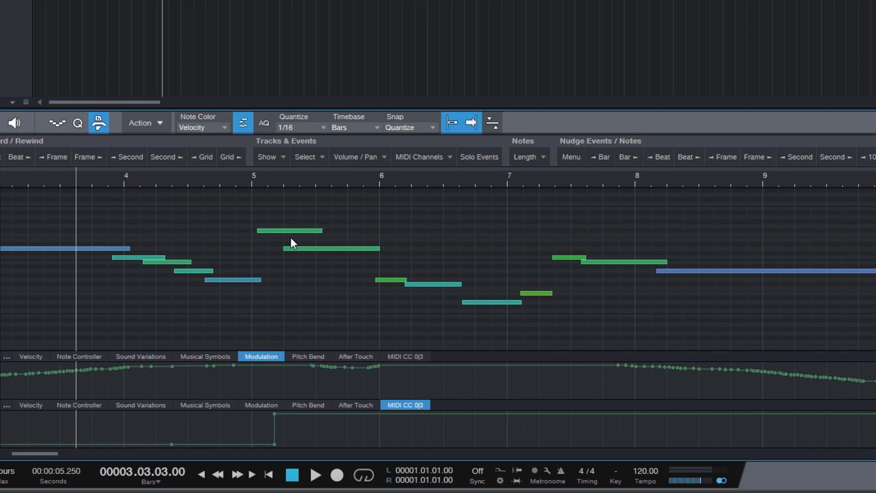
left_click(297, 250)
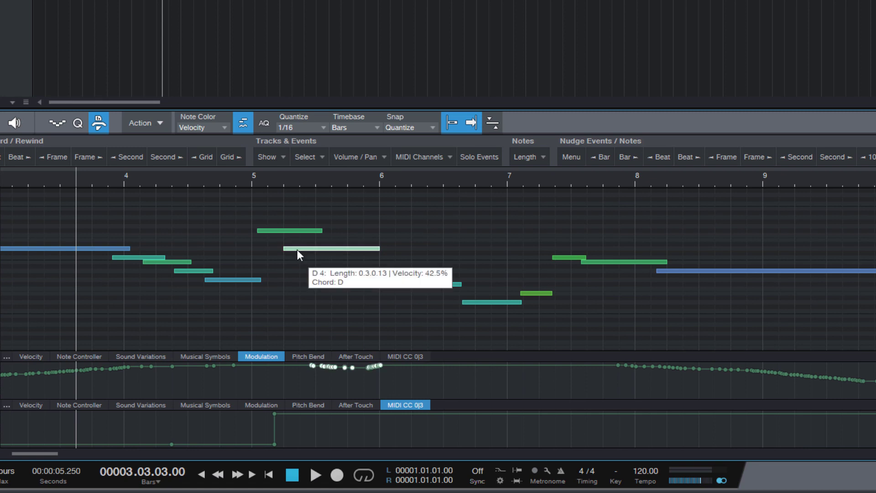
mouse_move(298, 249)
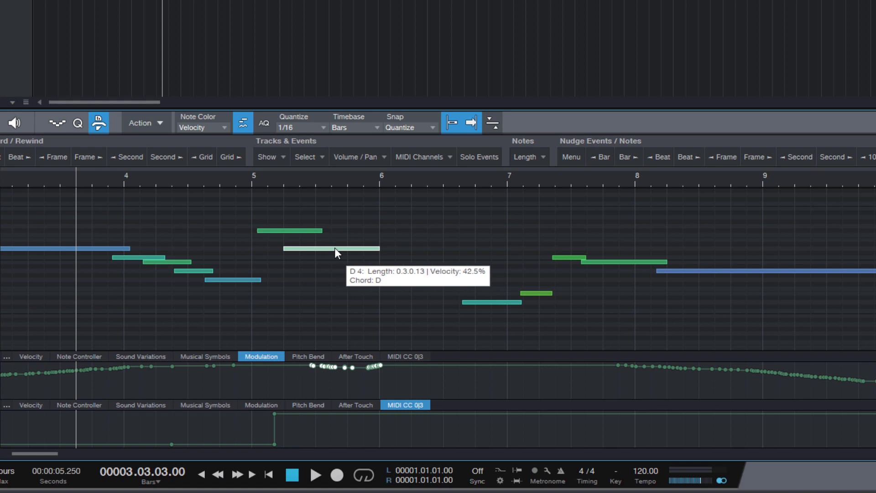
key("ctrl+z")
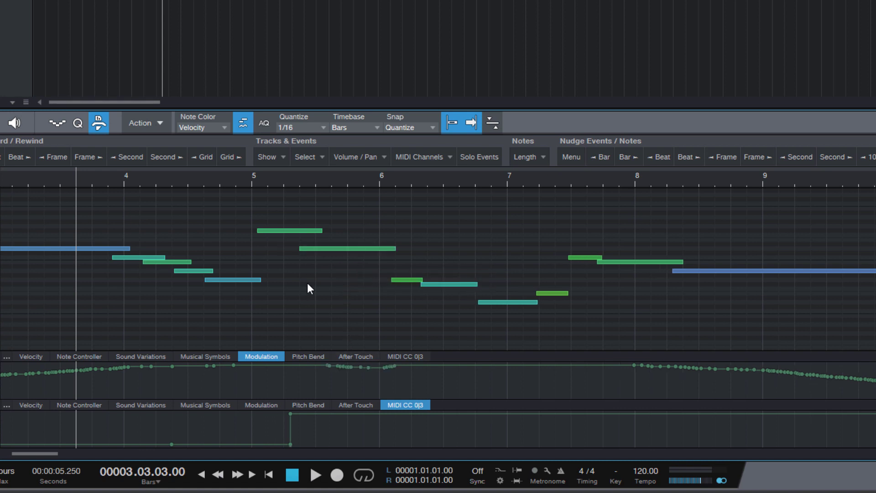
Select the D4 and F#4 notes to check their modulation and CC steps, then deselect.
left_click(324, 248)
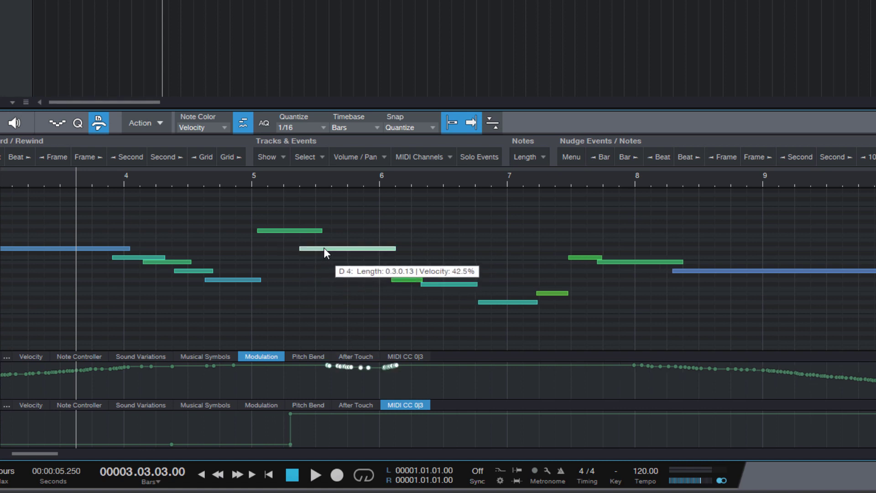
left_click(313, 276)
left_click(284, 231)
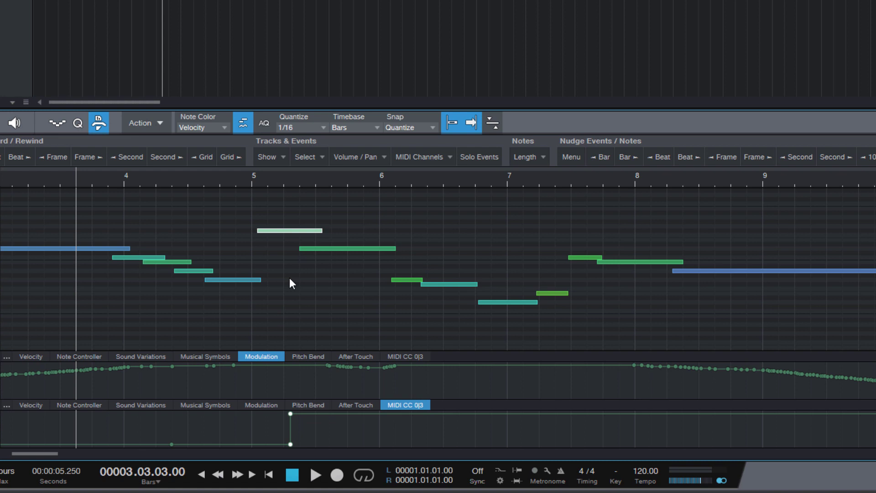
left_click(299, 271)
Select D4 and every later note, then move them two 1/16 steps later to 5.03.01.00 with modulation.
left_click(335, 248)
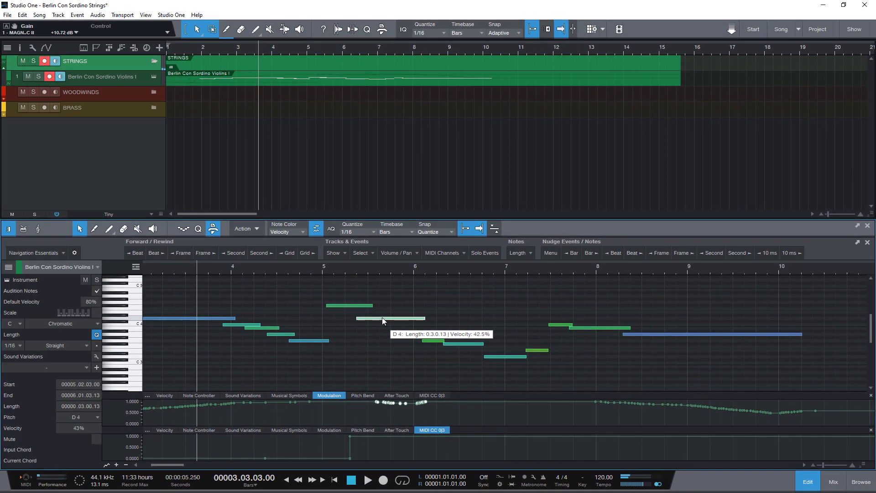
key("shift+End")
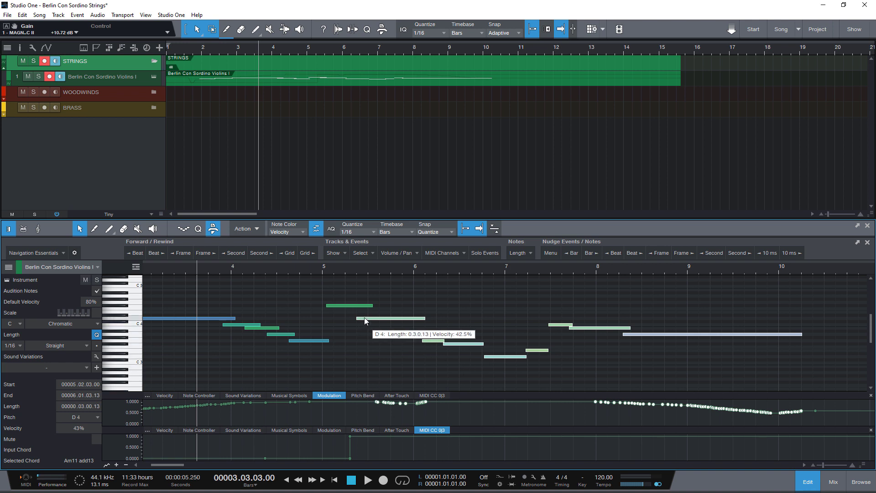
left_click_drag(365, 316, 376, 316)
key("e")
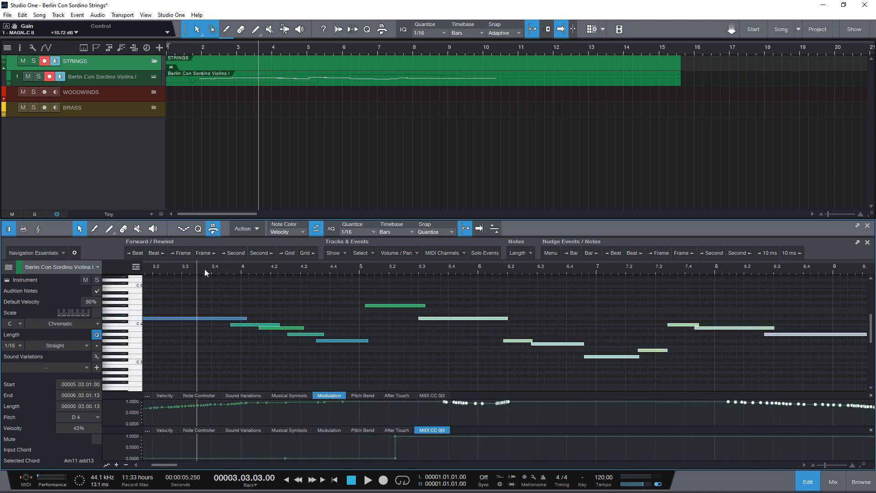
Play the part, zoom out past bars 3–11, deselect the notes, and open the song list.
key("space")
key("w")
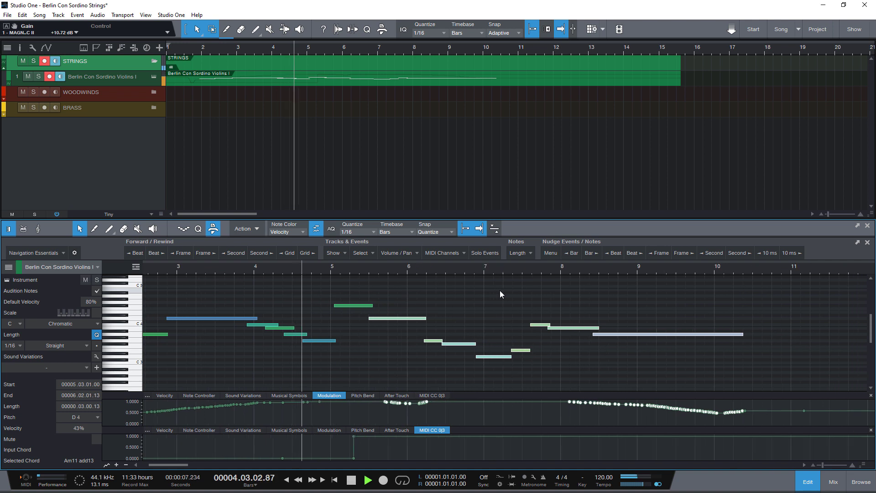
left_click(501, 289)
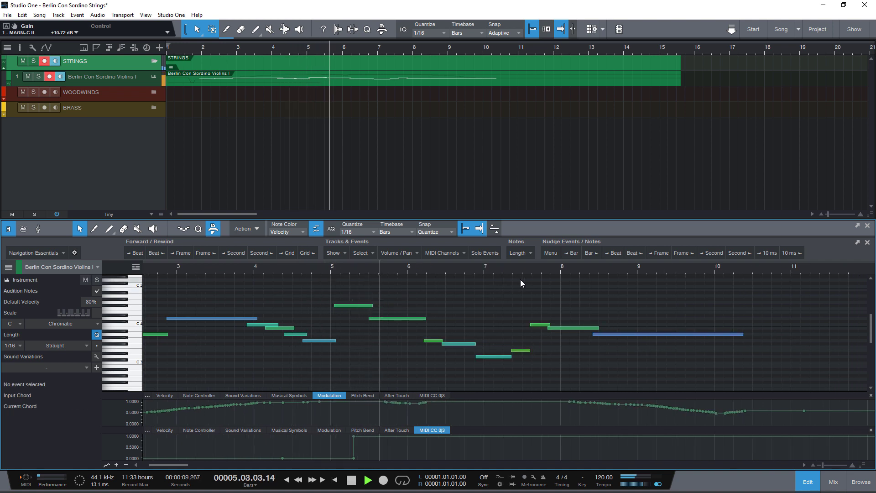
key("w")
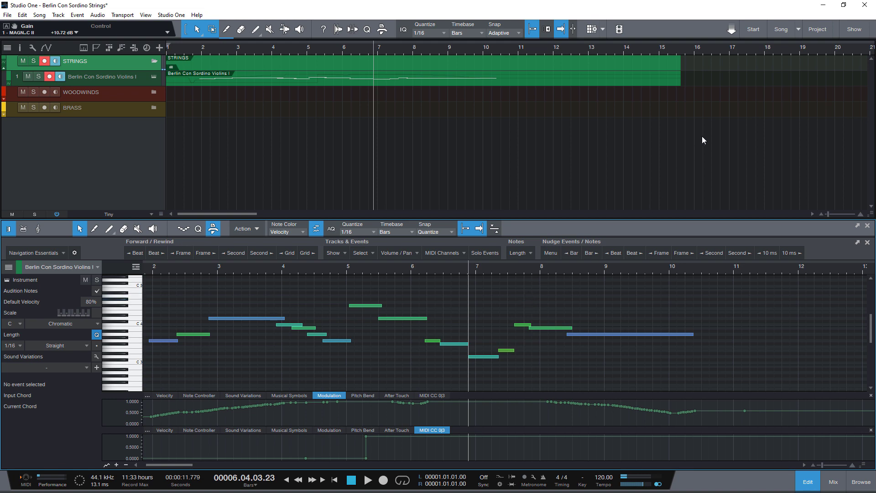
left_click(795, 29)
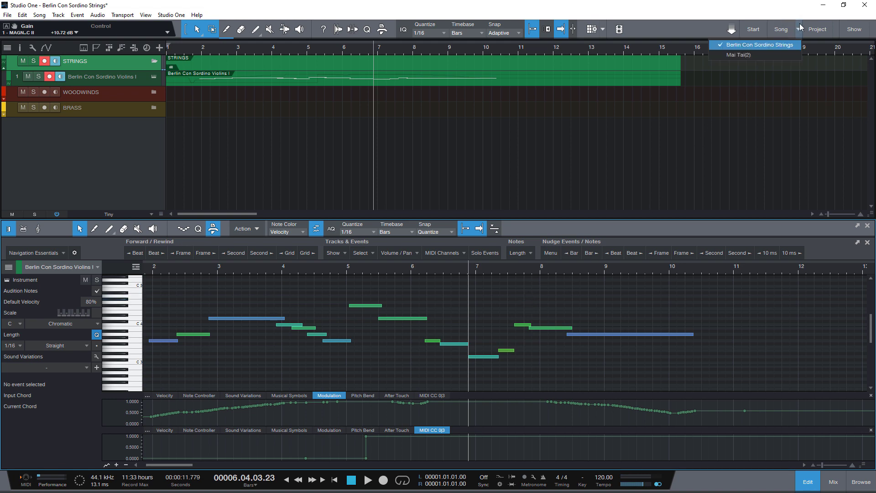
Switch to Mai Tai(2), play from bar 2, then try moving the long F4 note to bar 1.2 and undo.
left_click(746, 55)
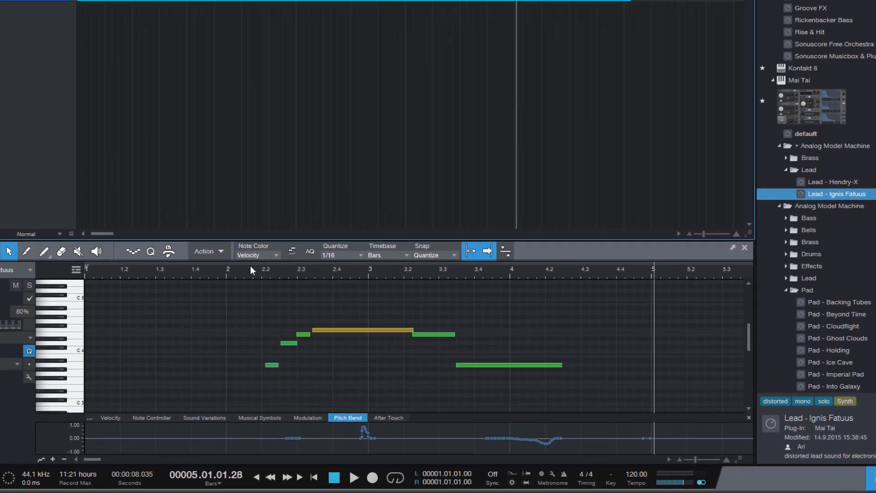
left_click(235, 251)
key("space")
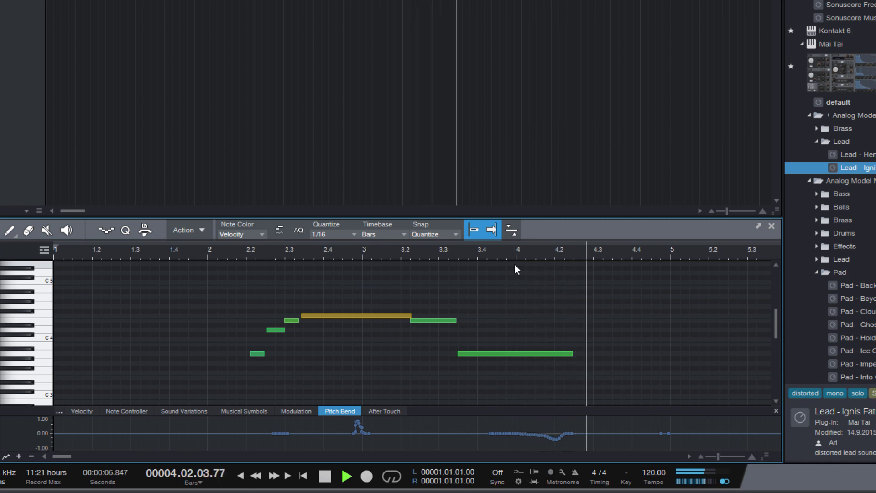
key("space")
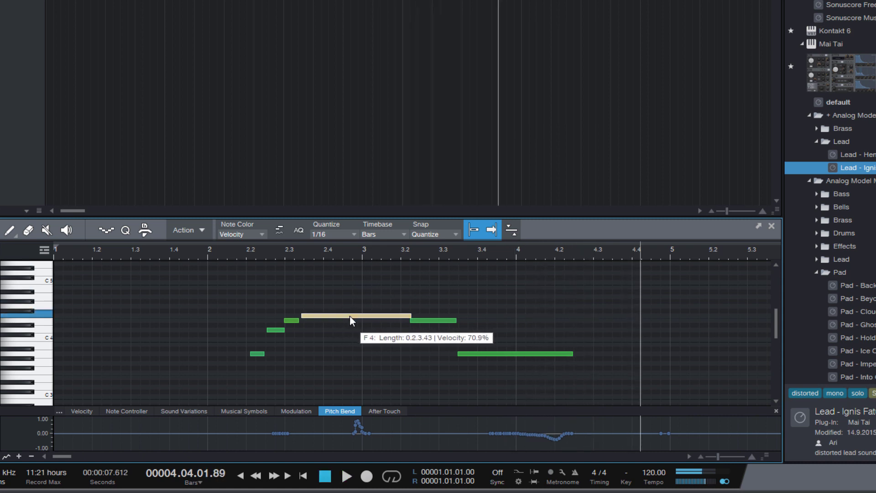
left_click_drag(350, 316, 133, 316)
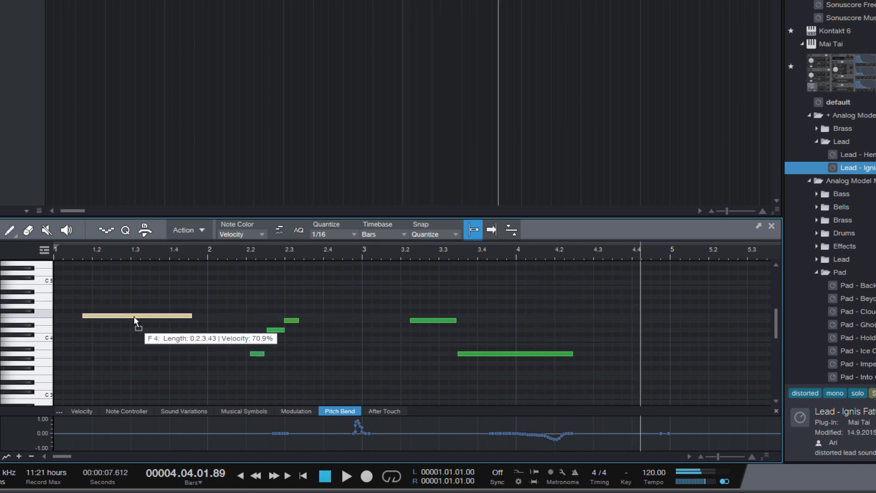
key("ctrl+z")
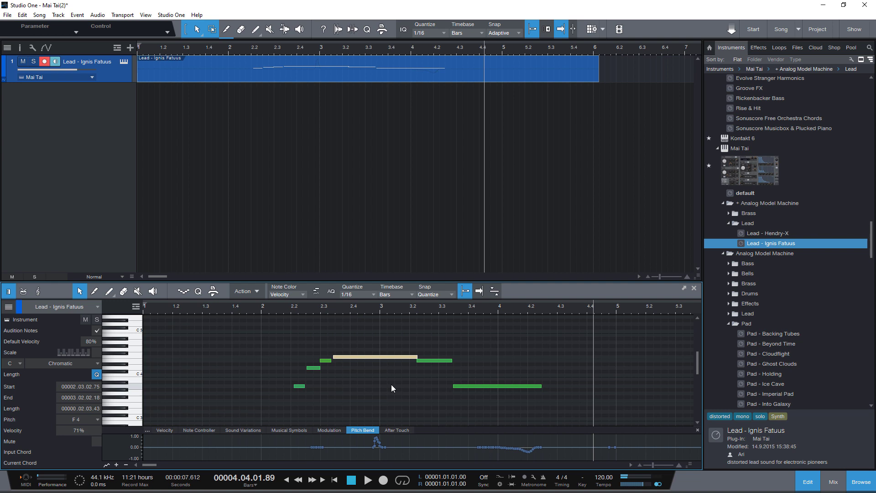
Enable the toggle beside Note Color, move the long F4 note to bar 1.2 with its pitch bend, and play from bar 1.
left_click(370, 366)
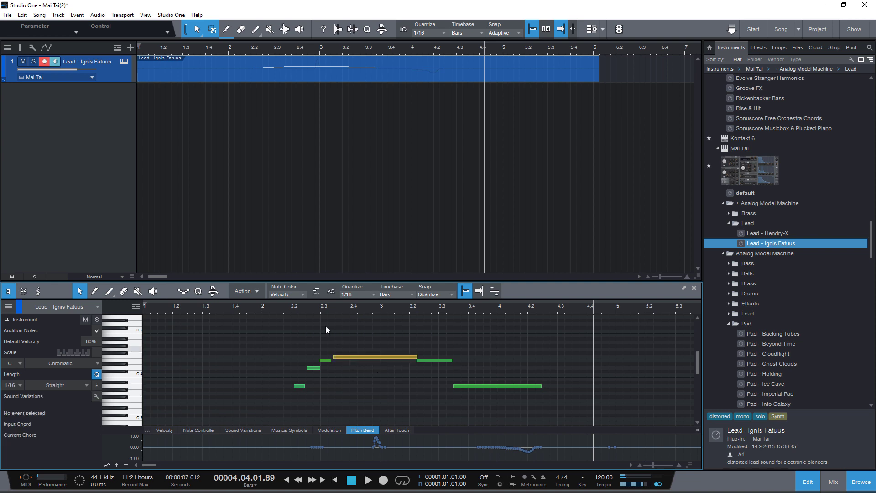
left_click(314, 293)
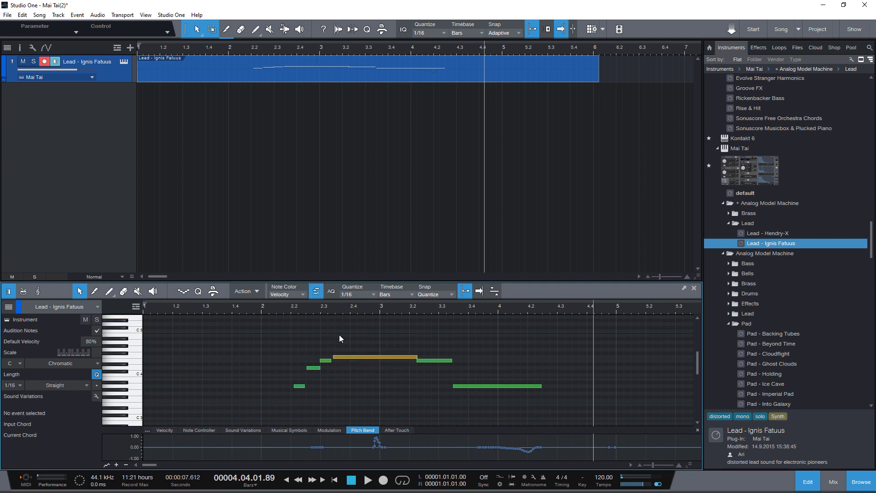
left_click(358, 356)
left_click_drag(372, 360, 211, 360)
left_click(267, 342)
left_click(168, 308)
key("space")
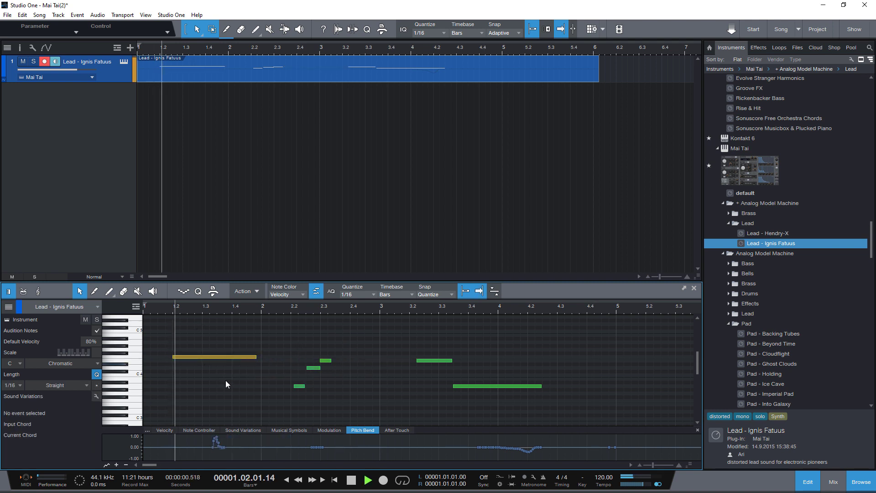
key("space")
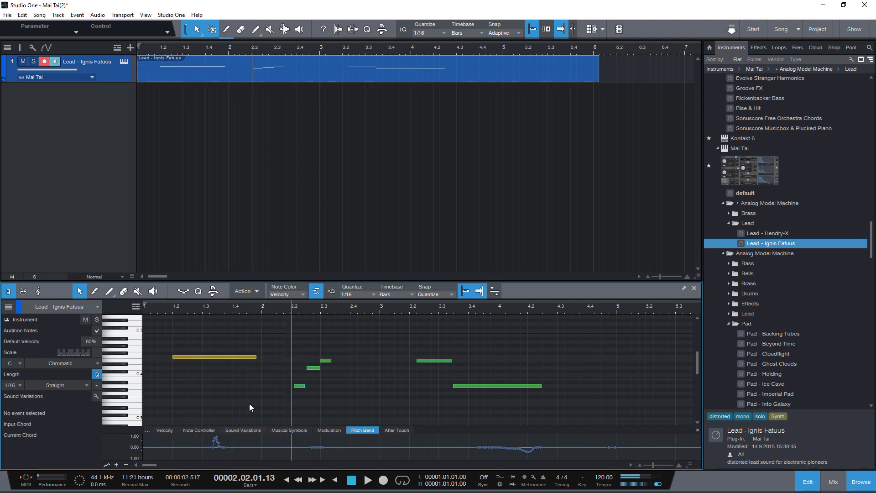
Return the long note to around bar 2.3, then shift all six lead notes about a beat earlier.
left_click_drag(233, 357, 393, 360)
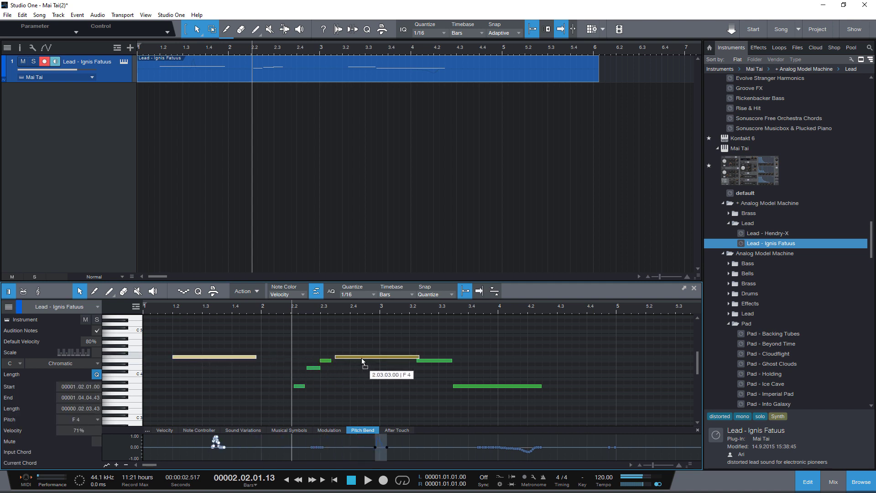
left_click(336, 343)
left_click_drag(269, 326, 572, 418)
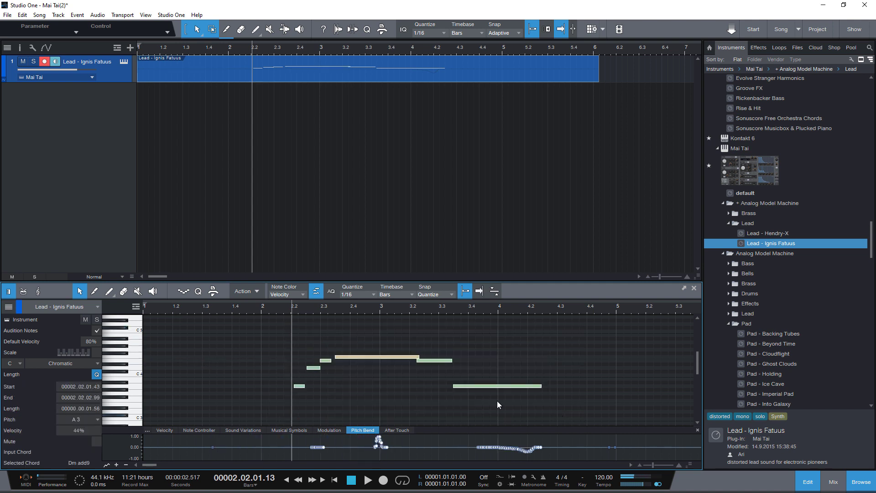
left_click_drag(379, 359, 304, 360)
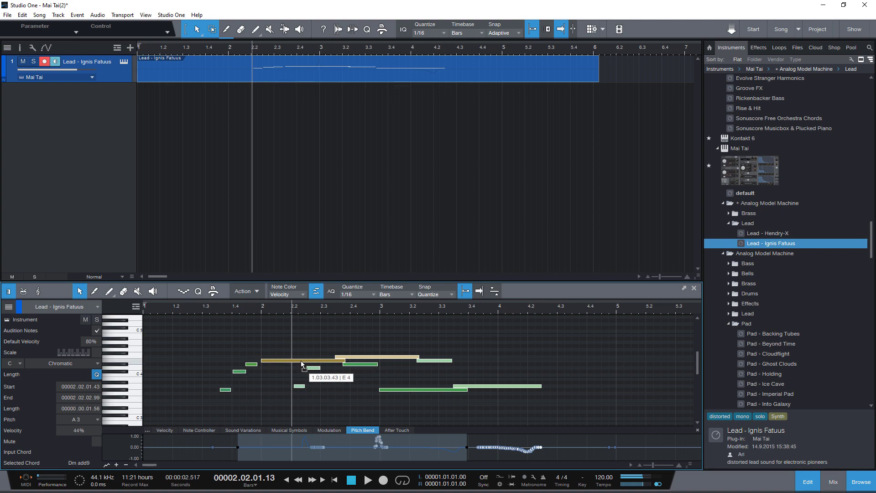
left_click(521, 321)
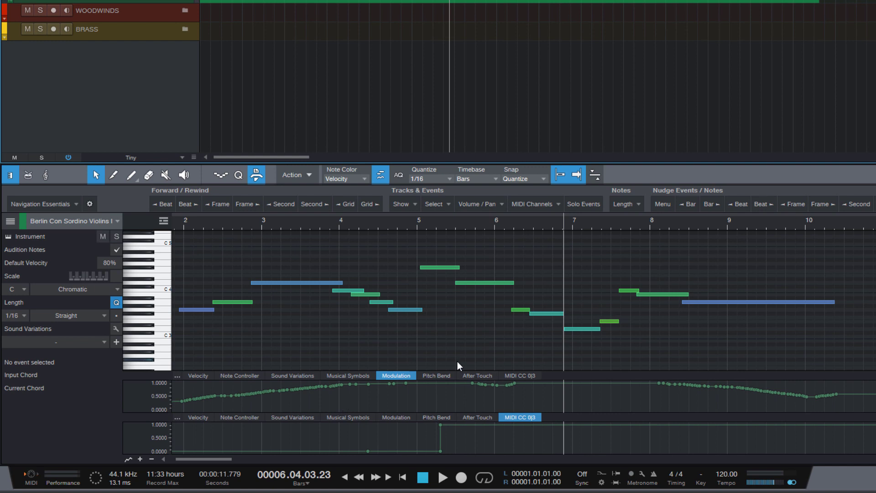
Cycle the lower lane through Musical Symbols, Pitch Bend, Aftertouch and MIDI CC 0|3.
left_click(352, 417)
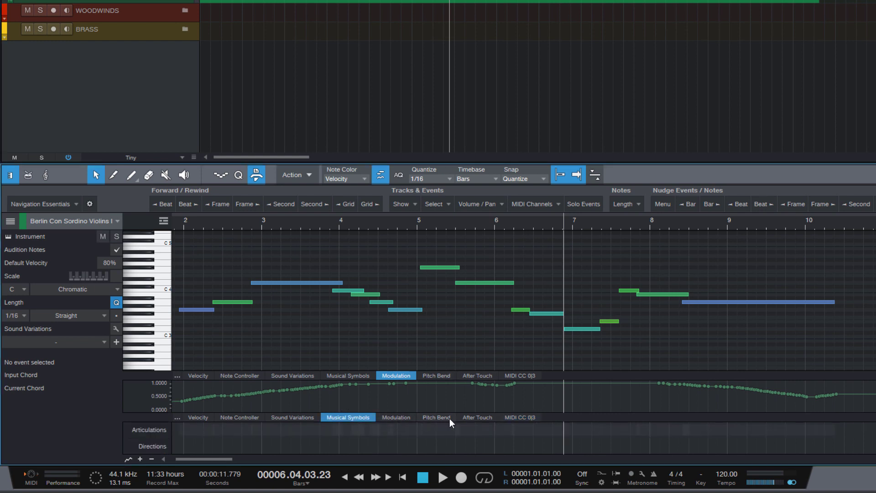
left_click(437, 418)
left_click(477, 418)
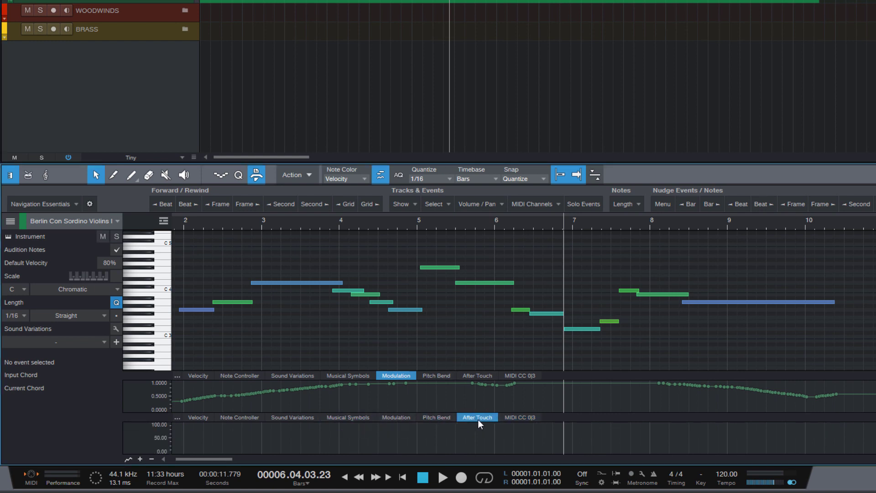
left_click(518, 417)
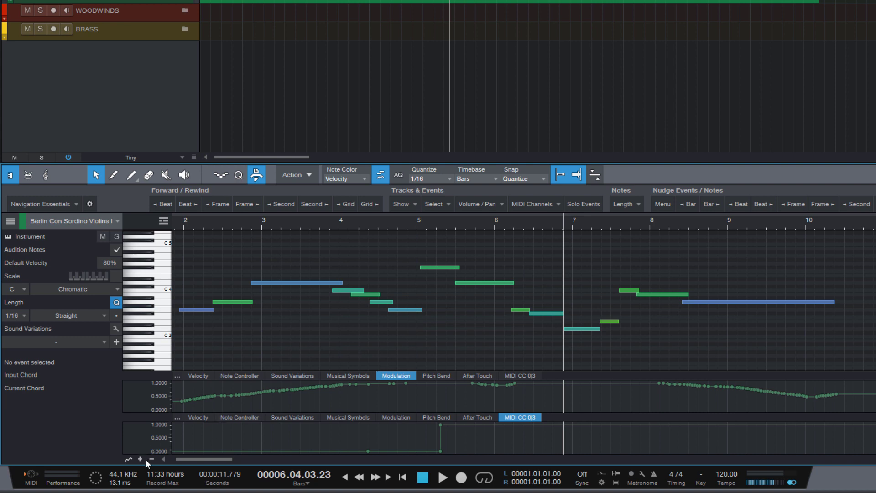
Show Velocity and Modulation lanes, add two more lanes, and set them to Pitch Bend and MIDI CC 0|3.
left_click(196, 375)
left_click(397, 417)
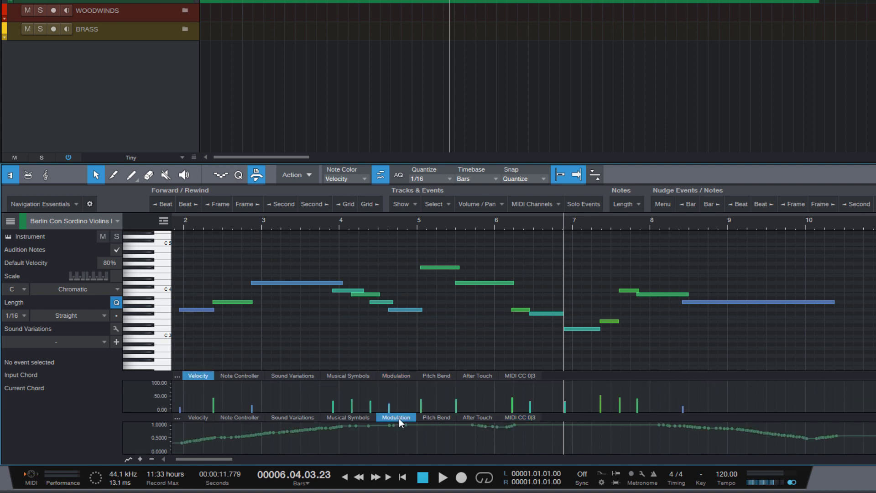
left_click(139, 459)
left_click(139, 459)
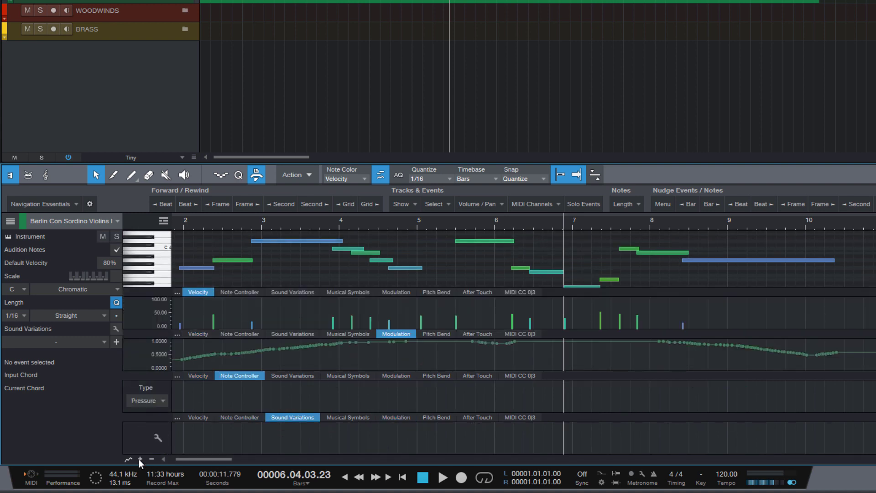
left_click(448, 418)
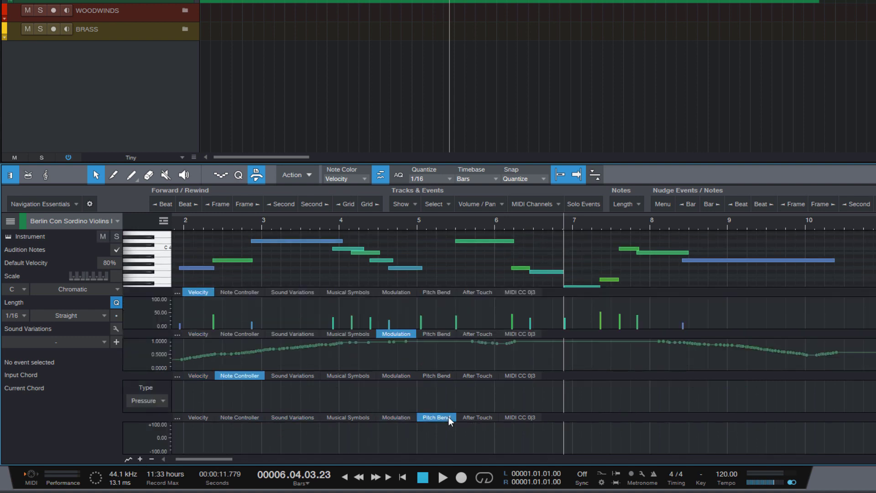
left_click(513, 418)
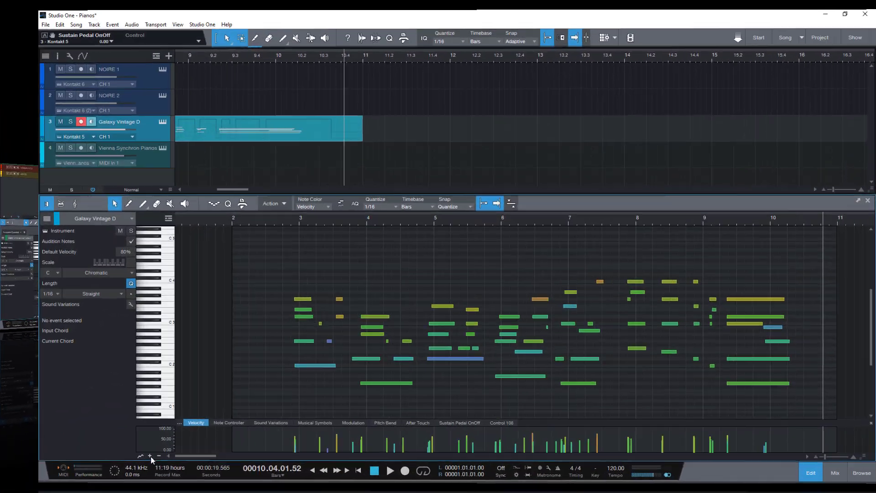
Add a Sustain Pedal OnOff lane under the velocities and play the Galaxy Vintage D part from bar 4.
left_click(150, 455)
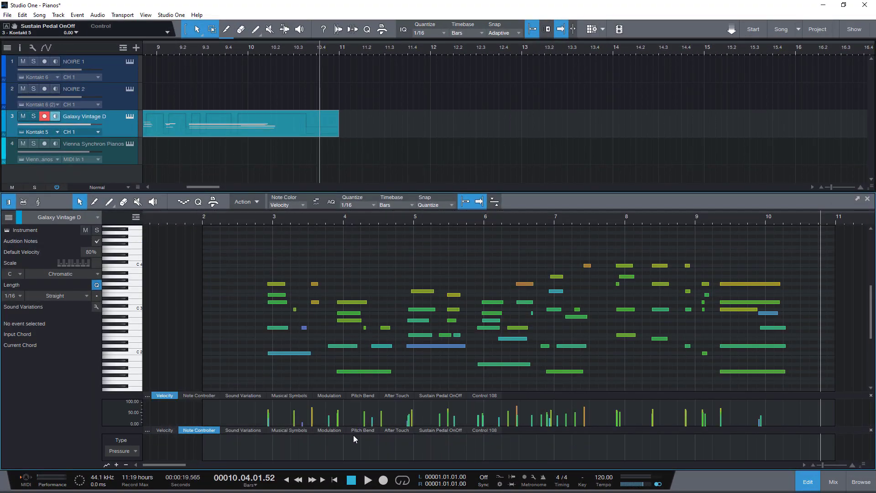
left_click(445, 430)
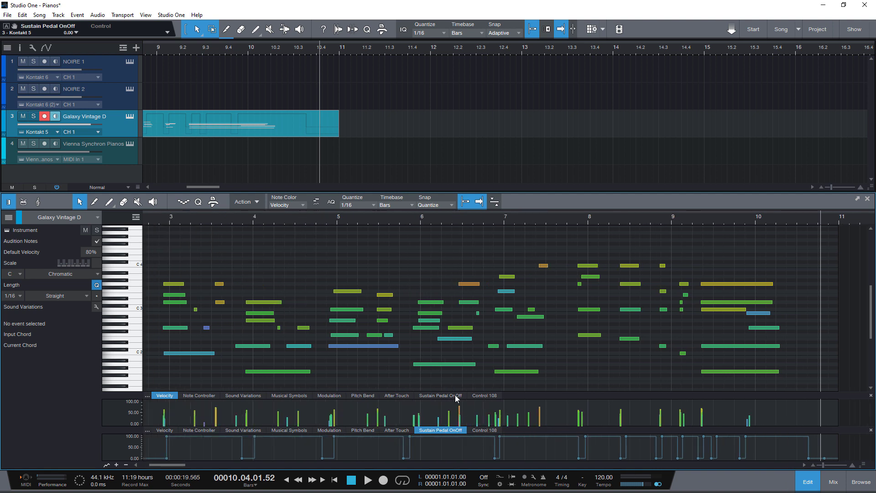
left_click(284, 218)
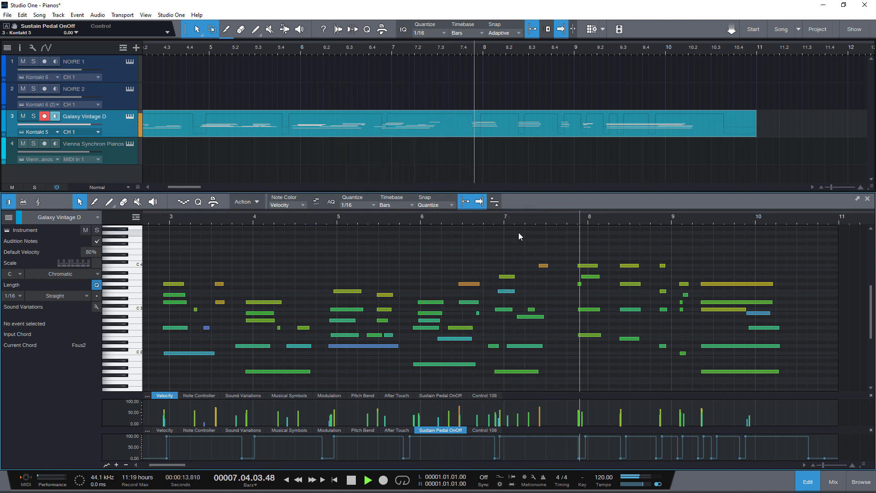
Stop playback, make pedal data follow note edits, and shift the bar-8 chord slightly earlier.
key("space")
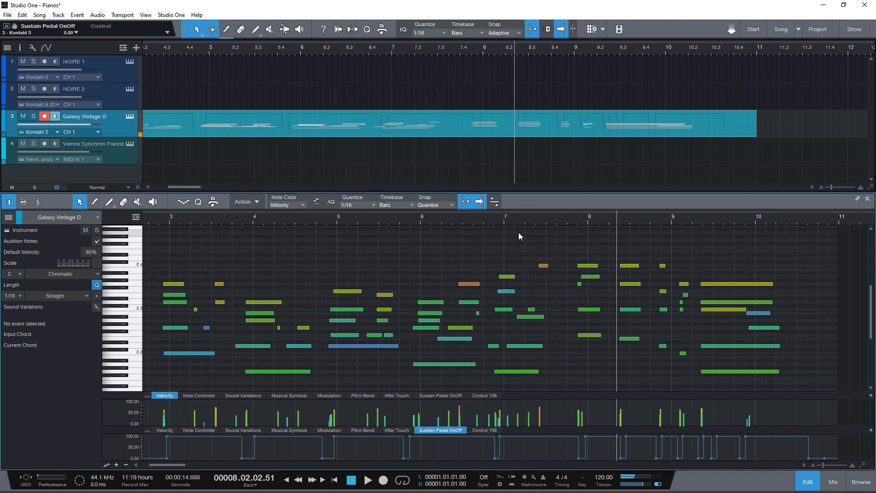
left_click(316, 203)
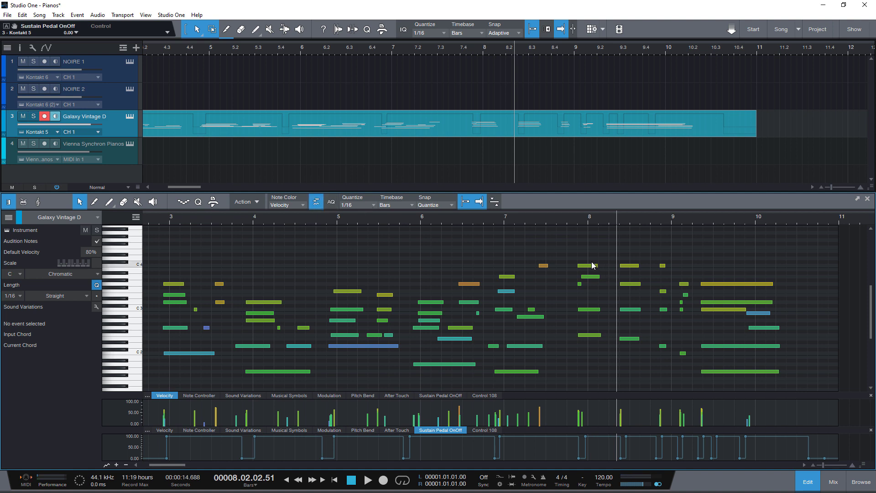
left_click_drag(568, 254, 604, 352)
left_click_drag(587, 276, 571, 276)
Shift the notes around bars 4–5 slightly later, then deselect them.
left_click_drag(237, 259, 408, 380)
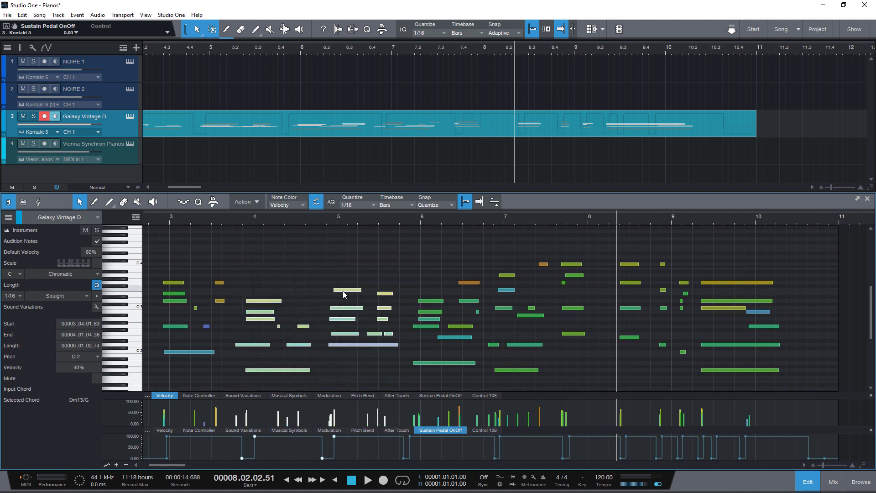
left_click_drag(345, 292, 358, 293)
left_click(405, 261)
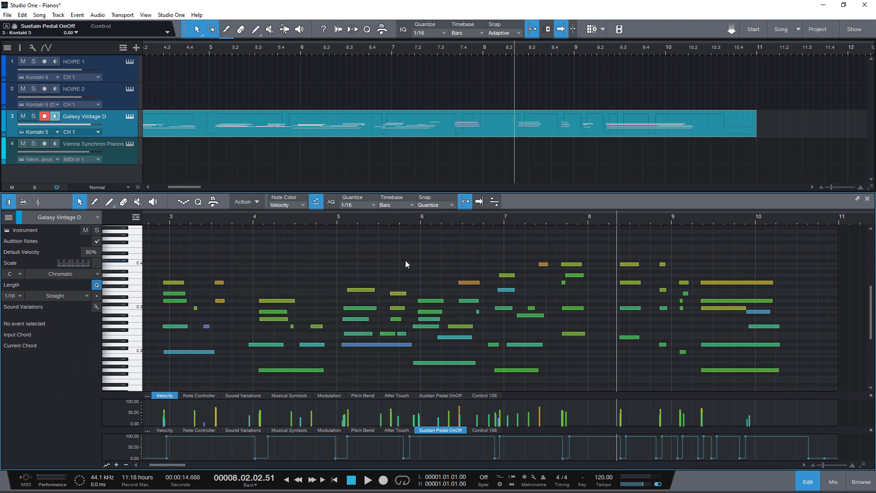